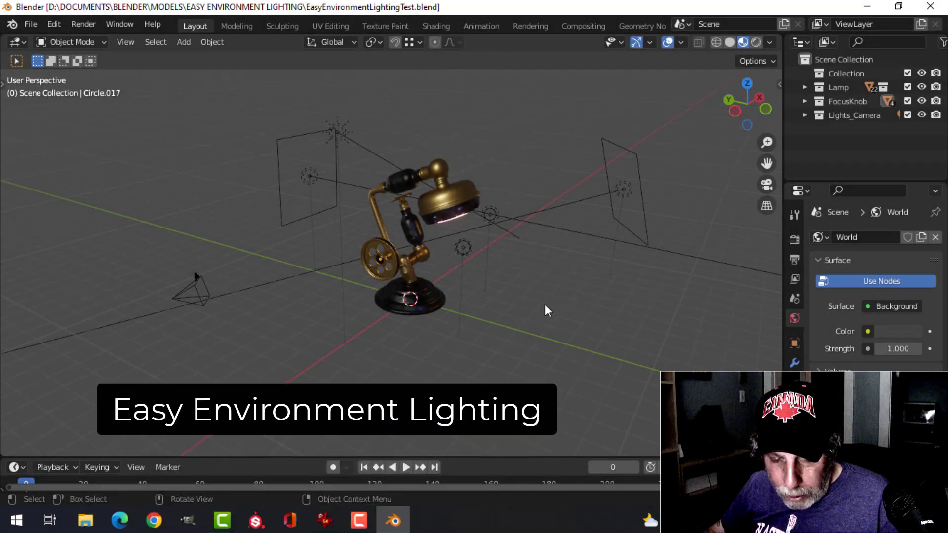
Step: View the lamp through the scene camera, render a still image and close the render
mouse_move(545, 304)
middle_mouse_down()
mouse_move(538, 297)
mouse_move(577, 296)
mouse_move(530, 297)
middle_mouse_up()
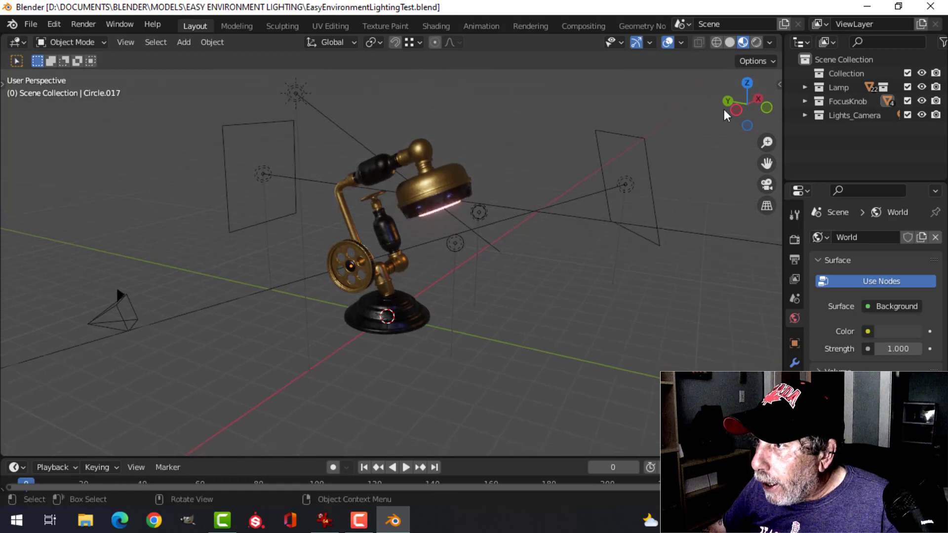
key("KP_0")
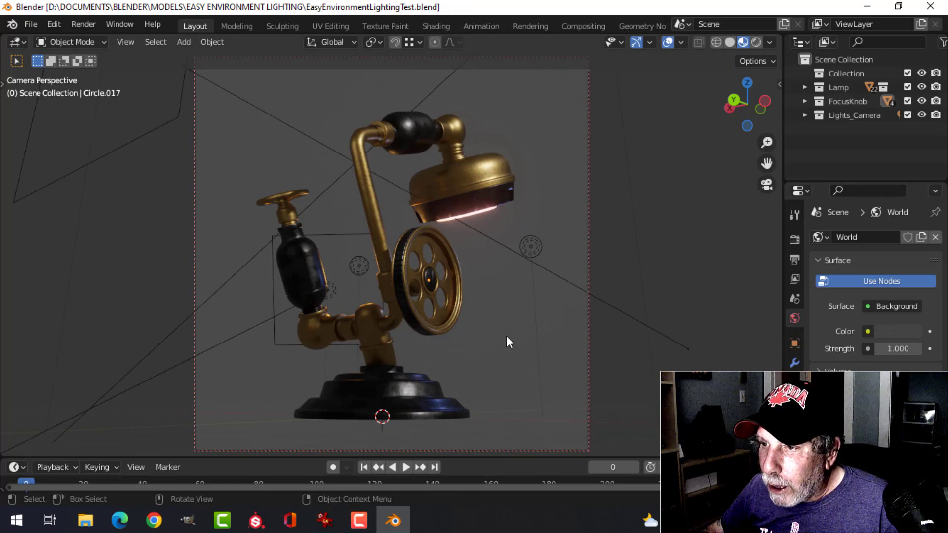
key("F12")
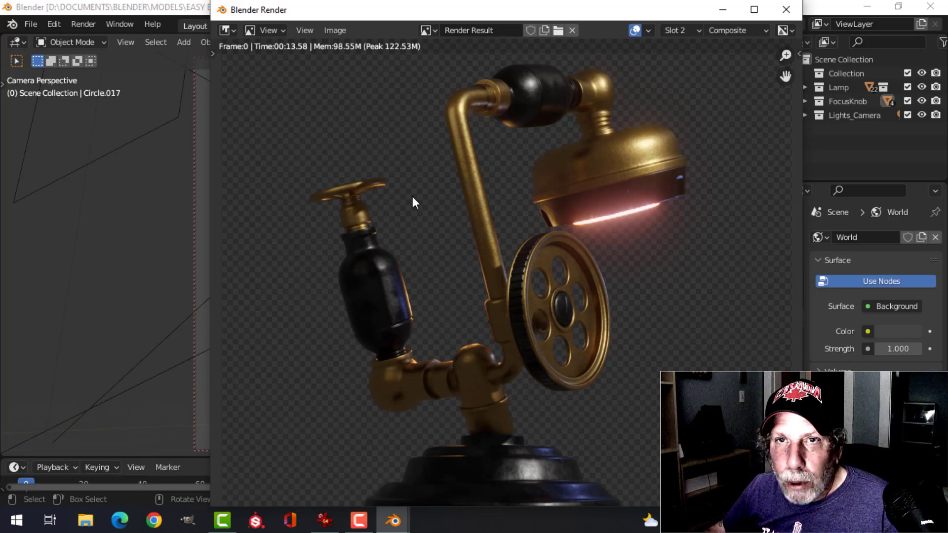
left_click(786, 9)
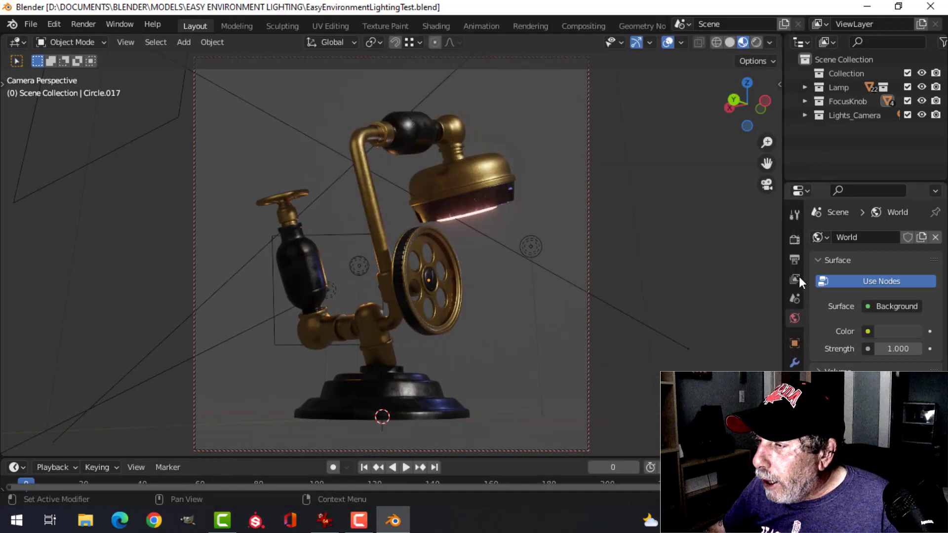
Step: Turn off the transparent film background in the Eevee render settings
left_click(794, 240)
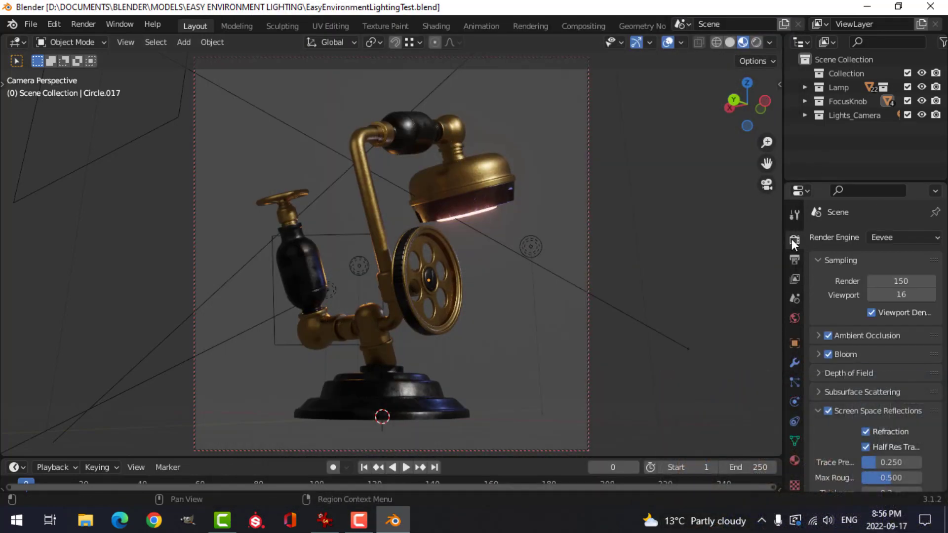
scroll(870, 291, "down", 8)
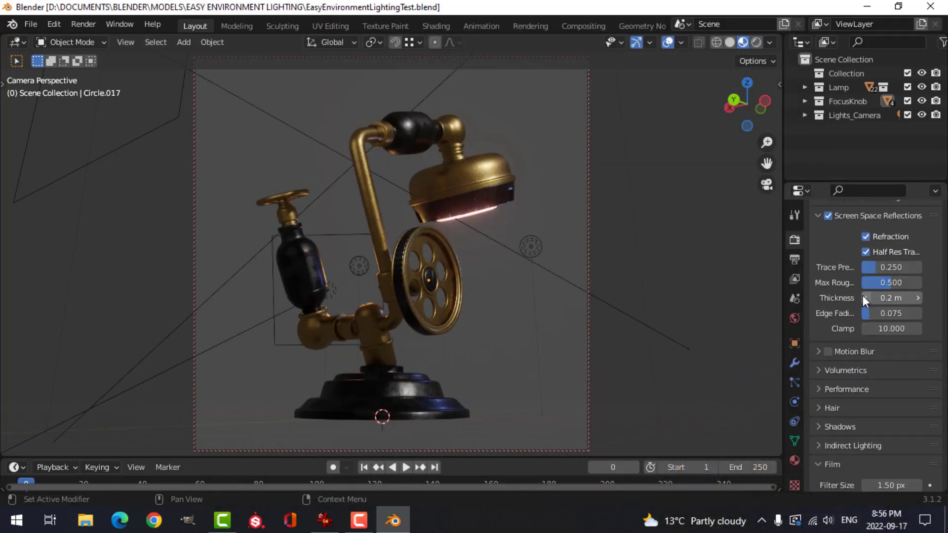
scroll(860, 314, "down", 5)
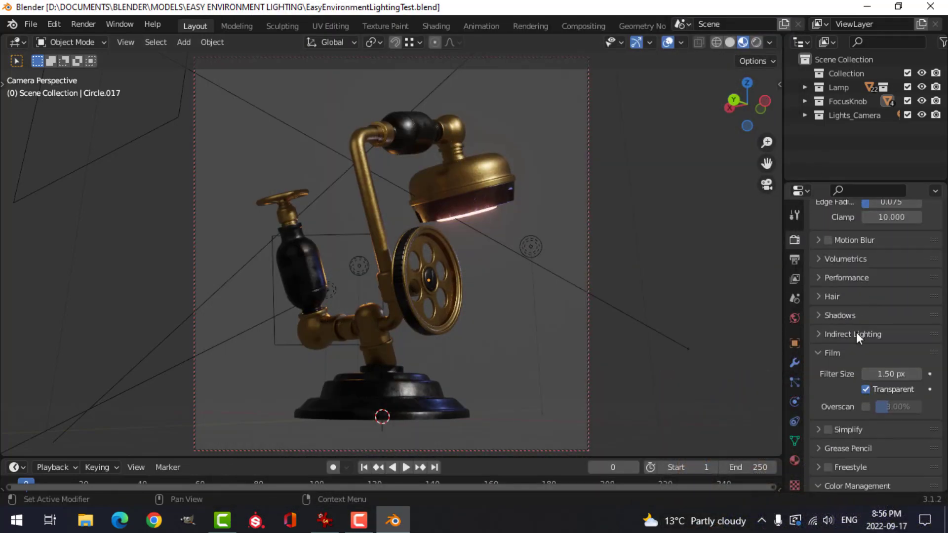
left_click(865, 391)
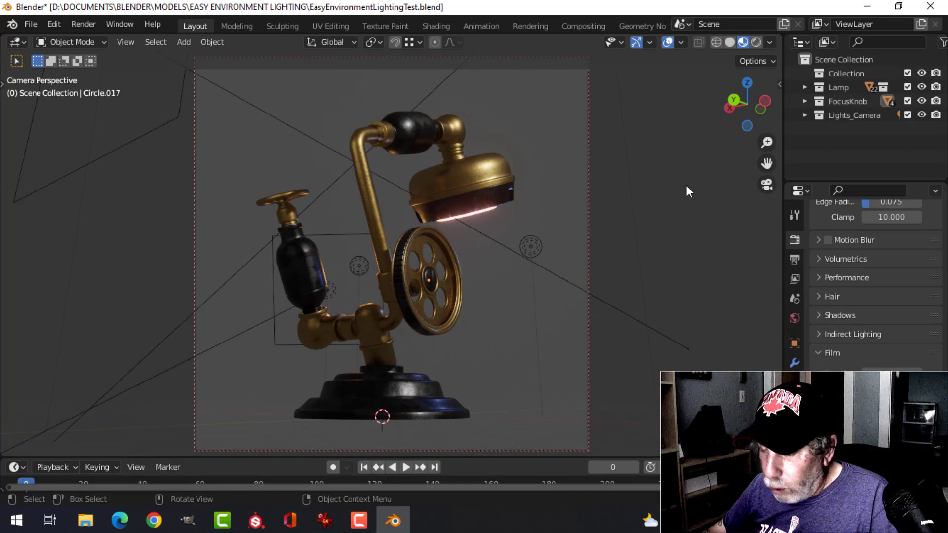
Step: Render the camera view again with the opaque background, close the result and show the world settings
left_click(793, 215)
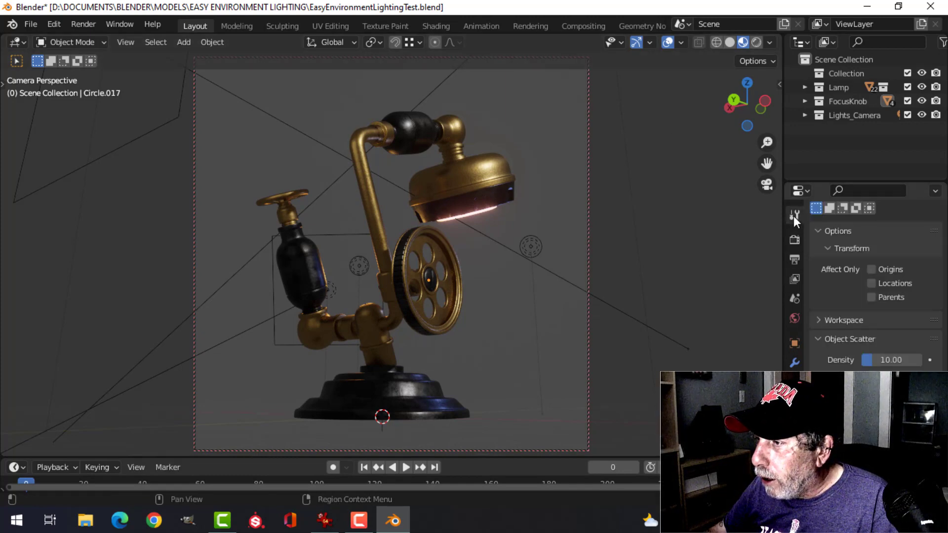
left_click(795, 318)
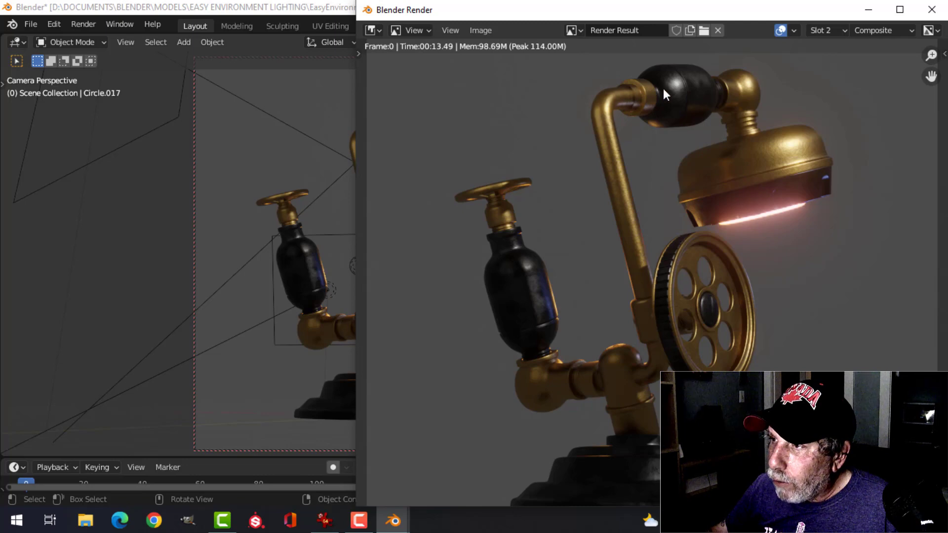
left_click(930, 10)
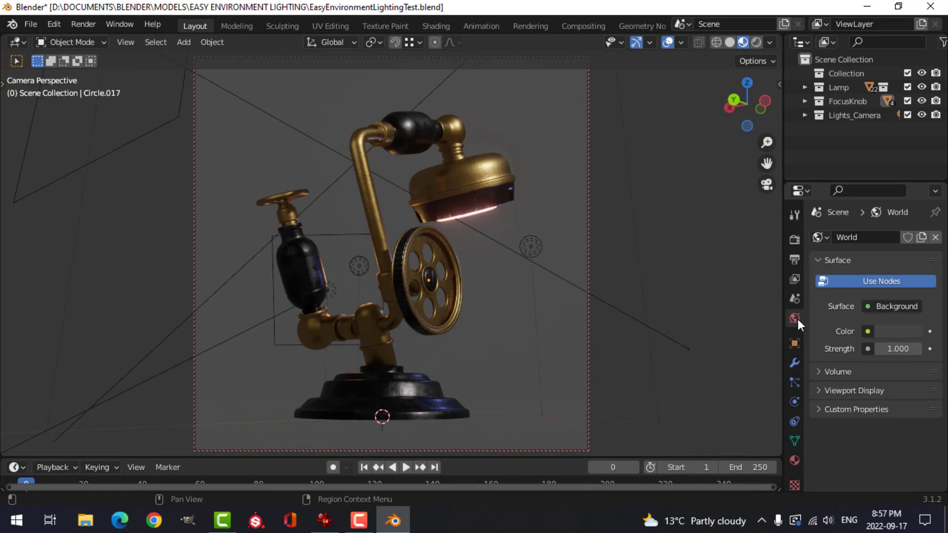
Step: Assign an Environment Texture to the world's background color and load belvedere_2k.hdr from the HDRI folder
left_click(868, 332)
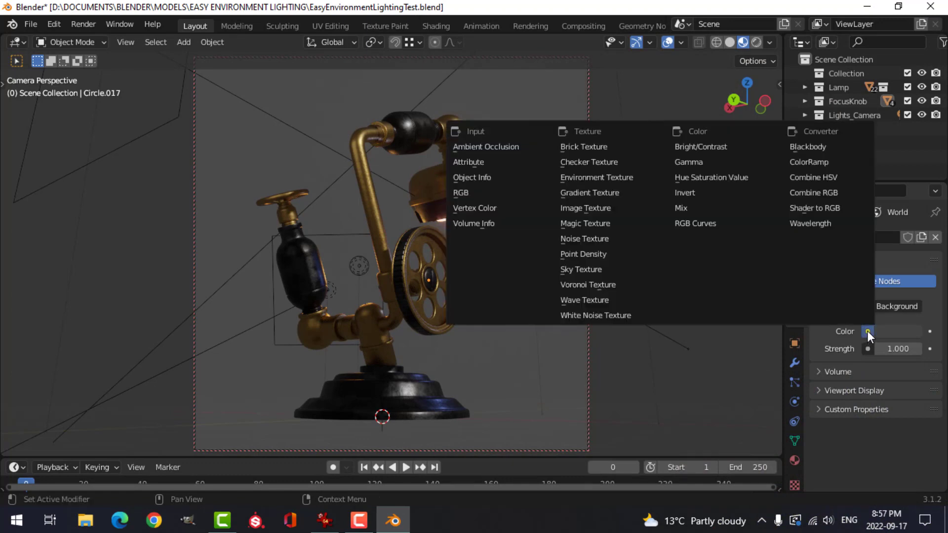
left_click(616, 178)
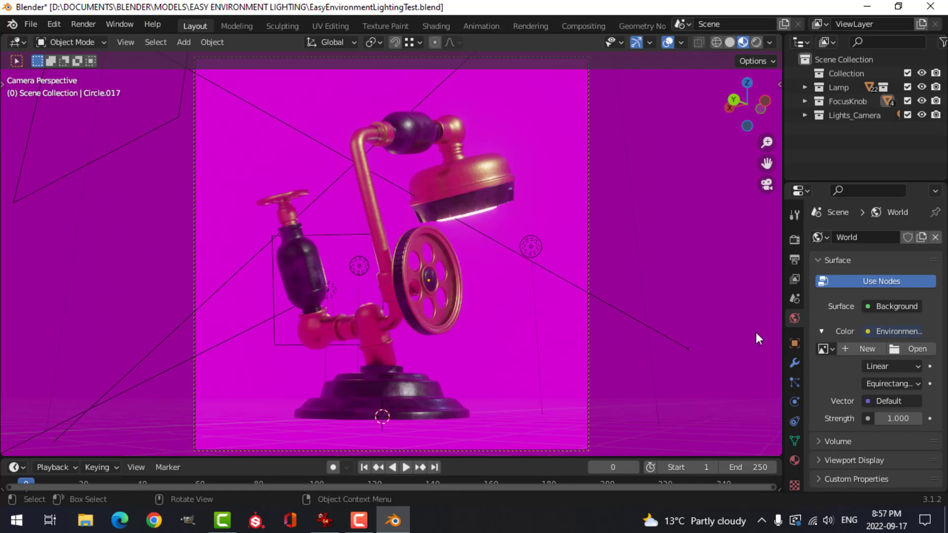
left_click(905, 349)
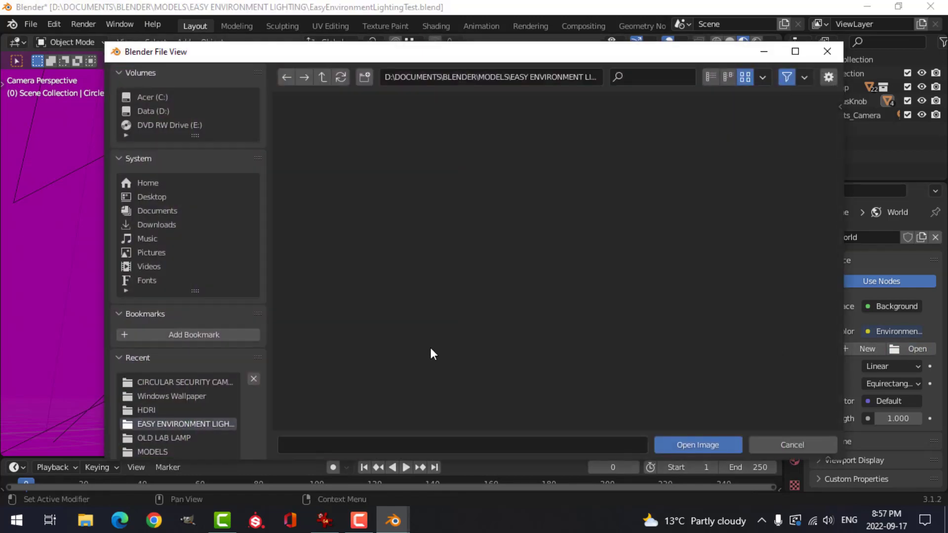
left_click(147, 410)
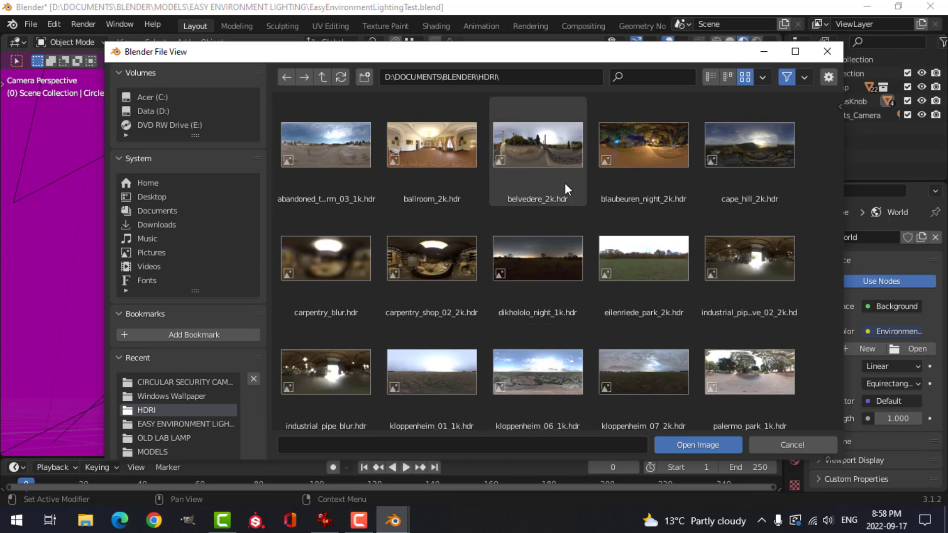
left_click(559, 150)
left_click(691, 445)
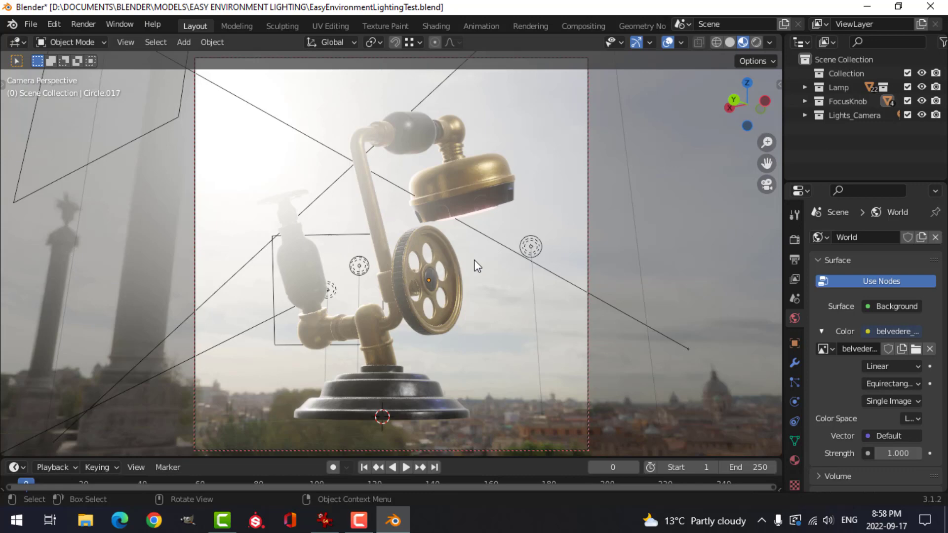
Step: Set the world background strength to 0.3 and render a test image of the lamp
left_click(898, 454)
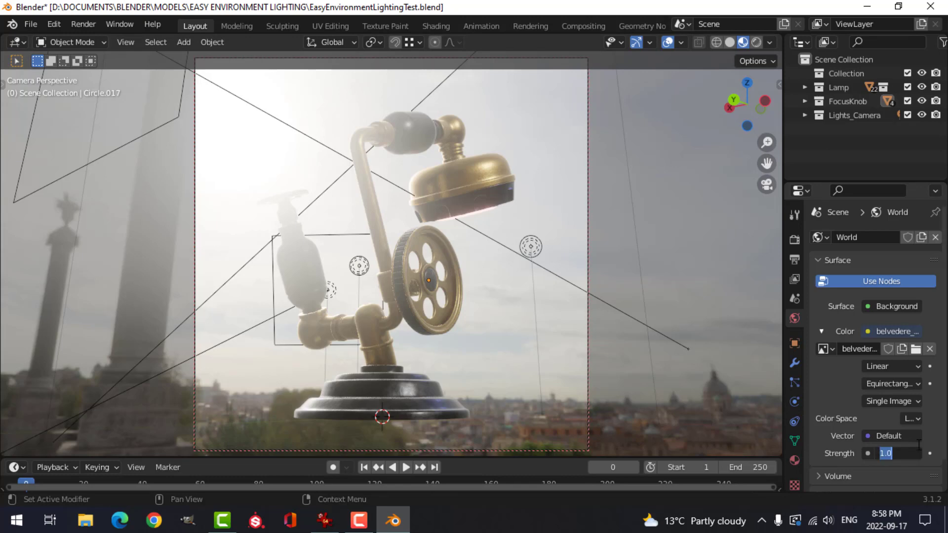
type("0.3")
key("Return")
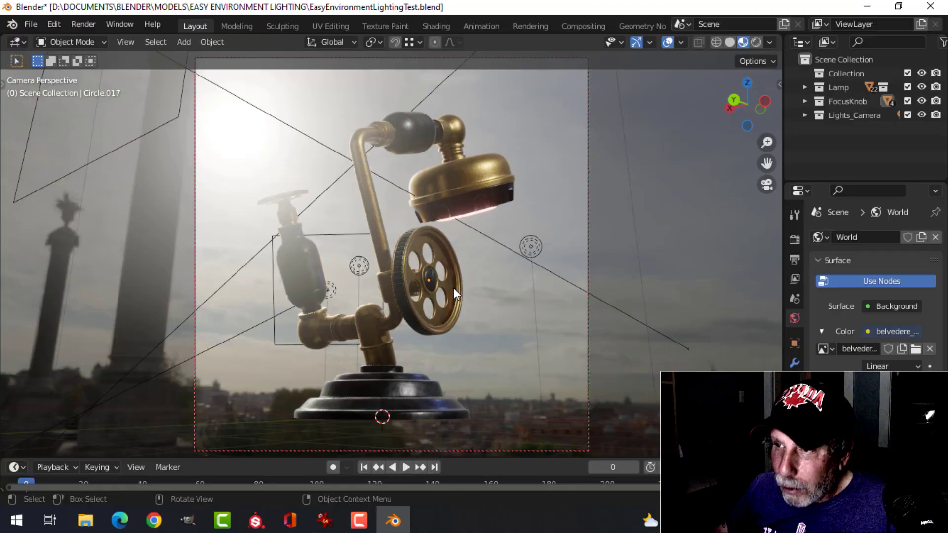
key("F12")
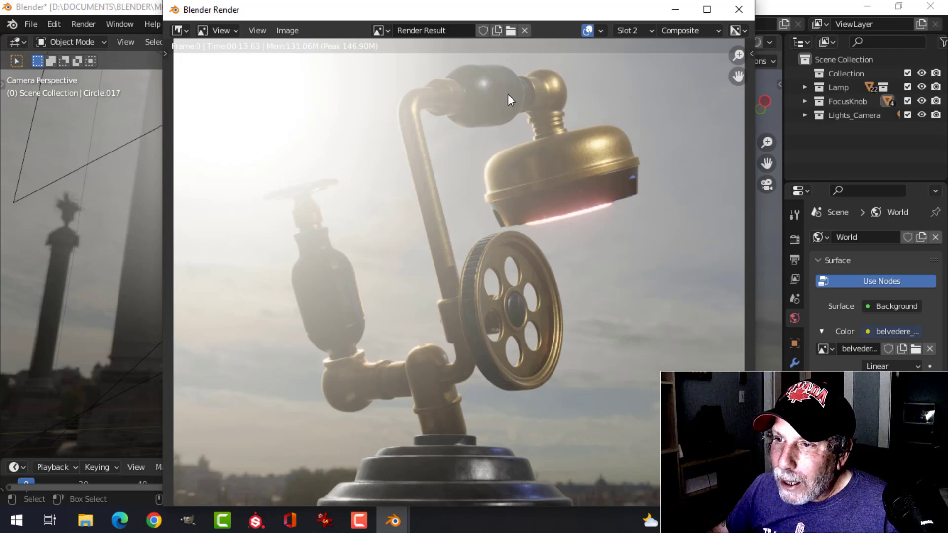
left_click(739, 9)
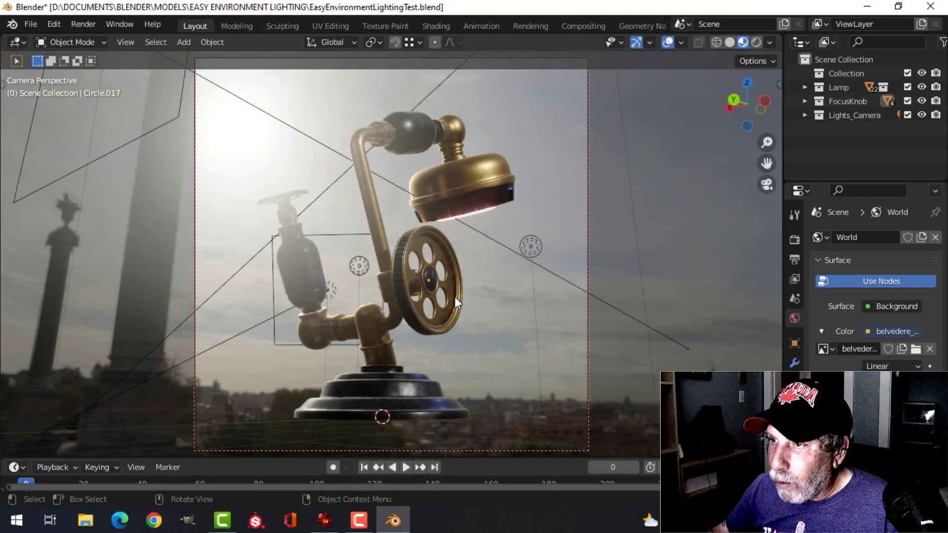
Step: Switch to the Shading workspace and display the world's shader nodes
left_click(443, 23)
left_click(218, 300)
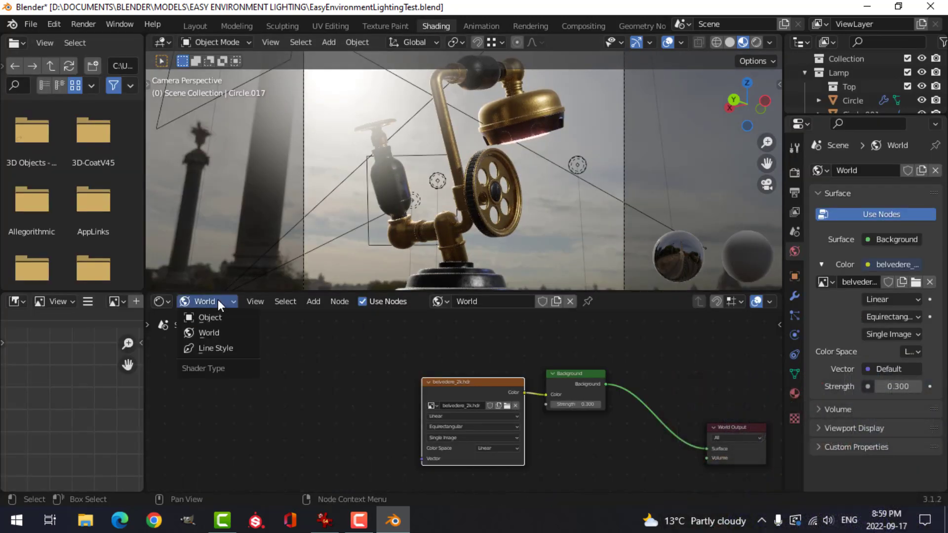
left_click(212, 333)
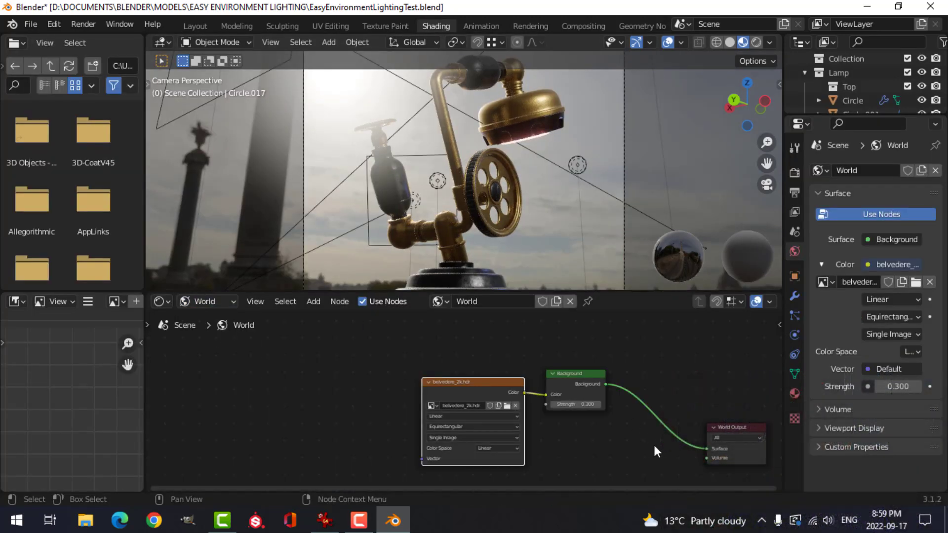
scroll(653, 443, "up", 3)
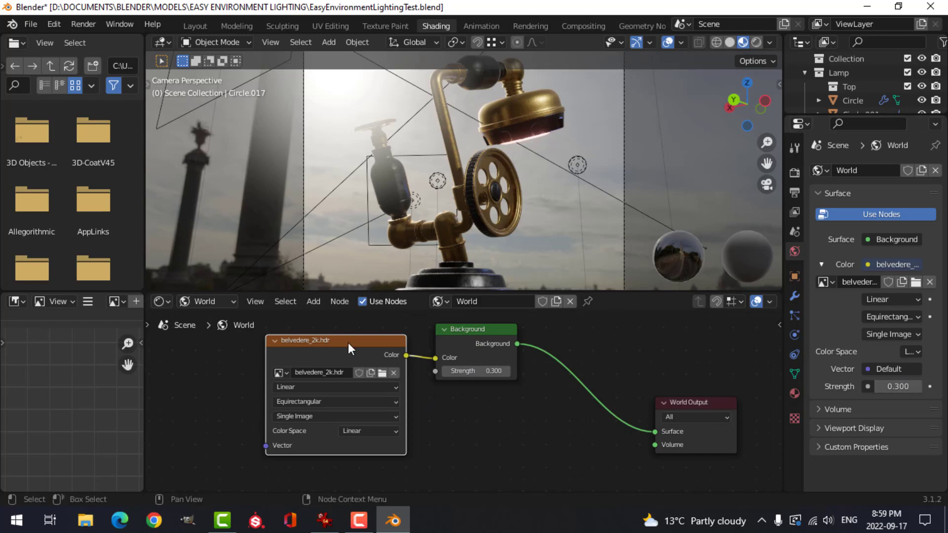
Step: Try carpentry_shop_02_2k.hdr as the image in the world's environment texture node
left_click(382, 373)
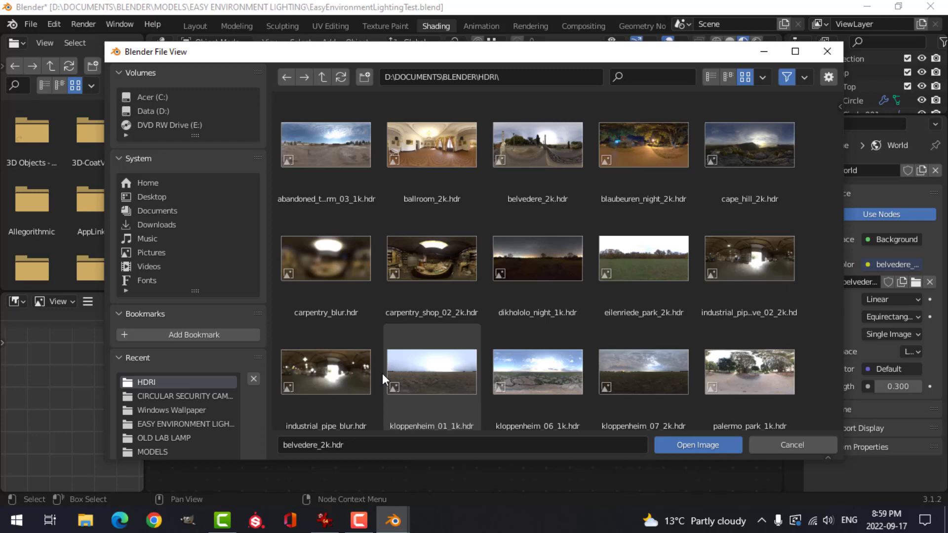
left_click(449, 254)
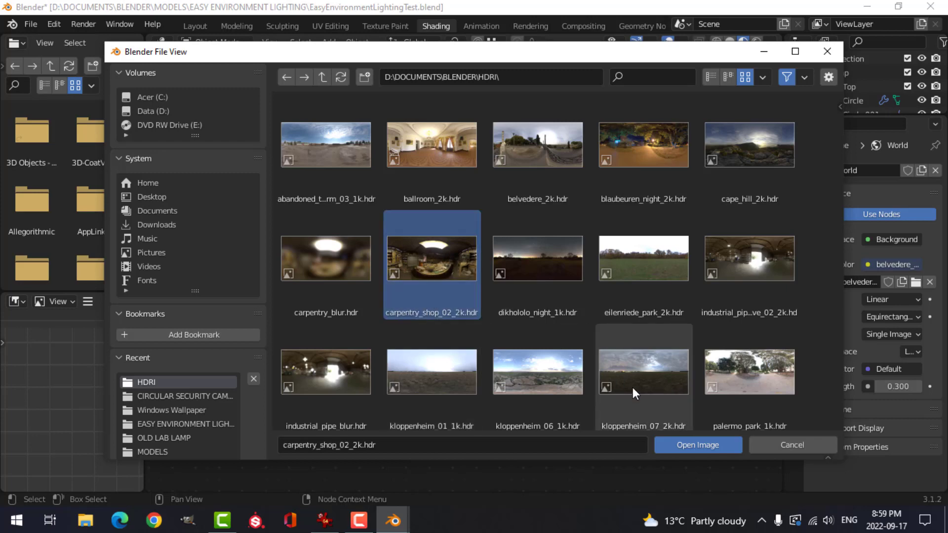
left_click(683, 442)
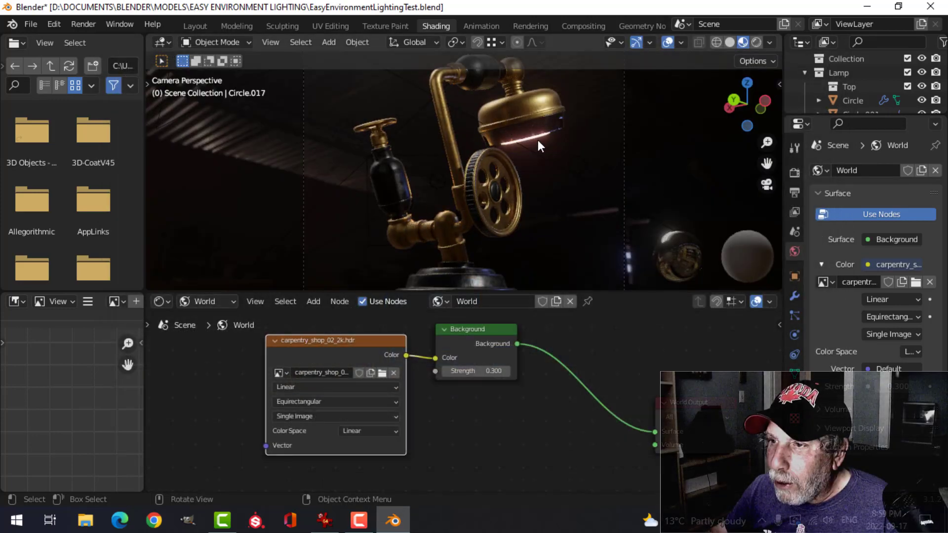
Step: Replace the environment texture's image with cape_hill_2k.hdr
left_click(383, 373)
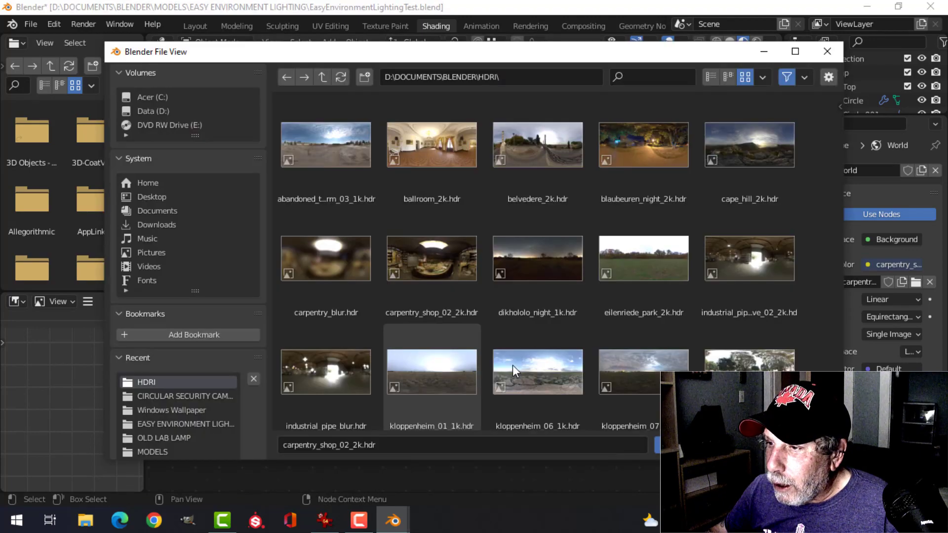
left_click(743, 152)
left_click(659, 445)
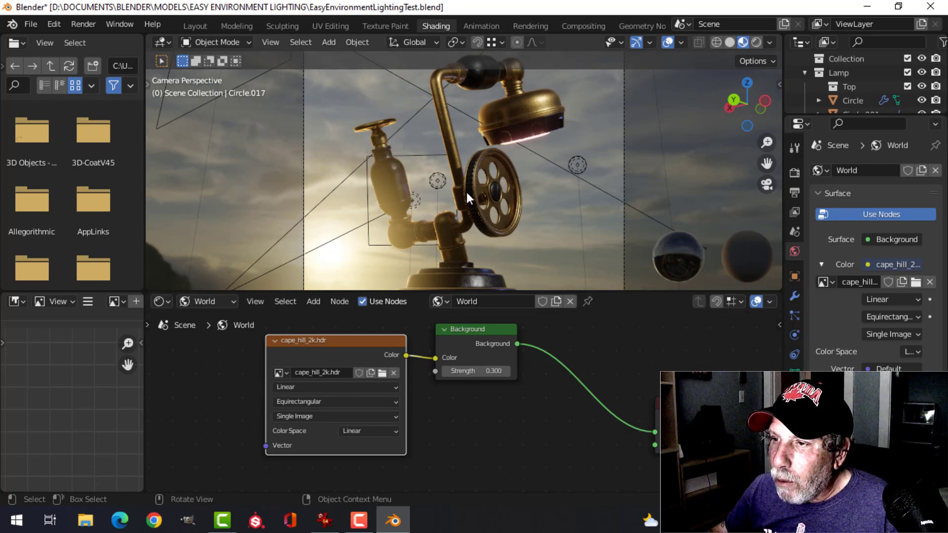
Step: Try a strength of 1 on the world's Background node
scroll(379, 351, "down", 1)
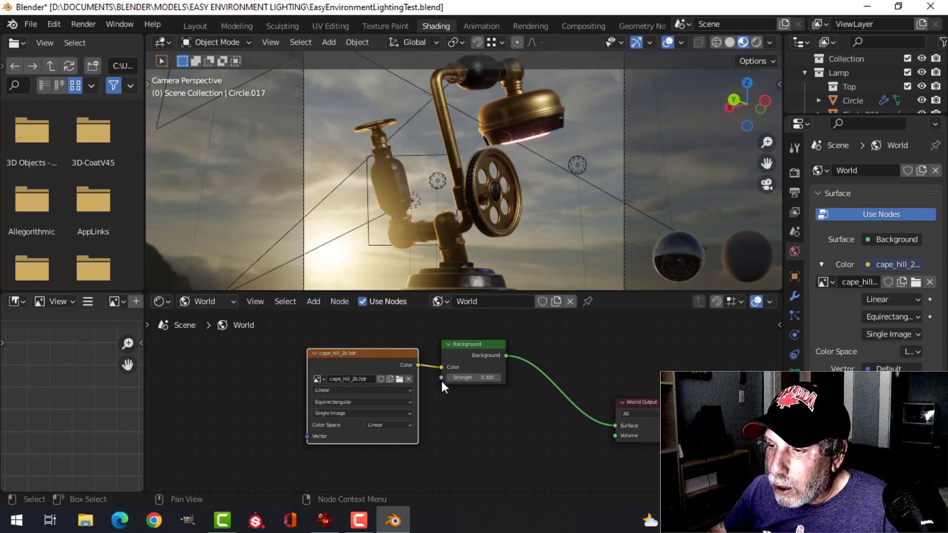
scroll(464, 394, "up", 1)
left_click(482, 371)
type("1")
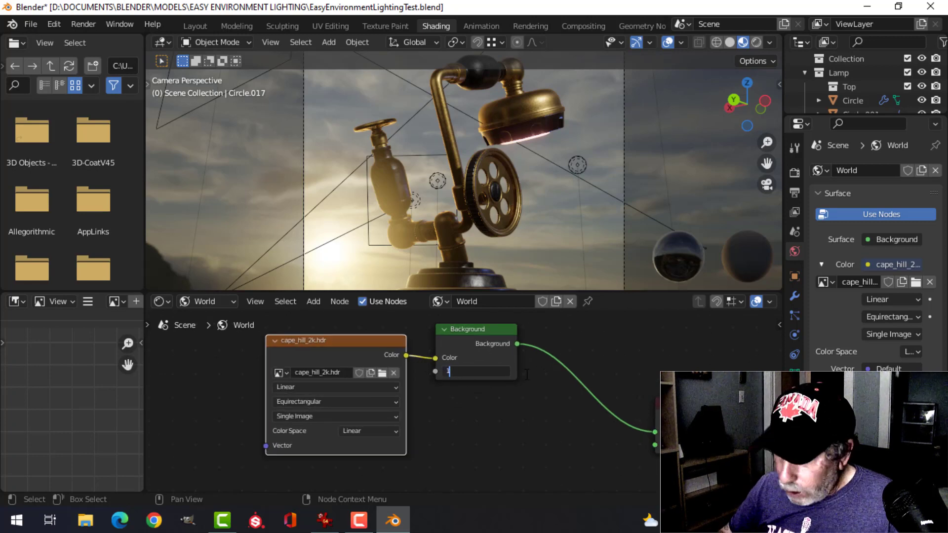
key("Return")
Step: Set the Background node's strength to 0.5
left_click(476, 371)
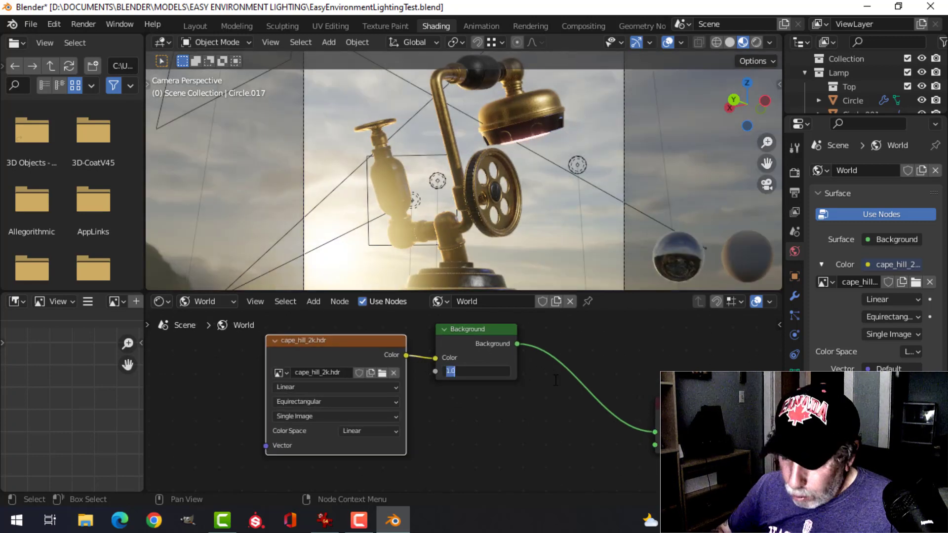
type("0.5")
key("Return")
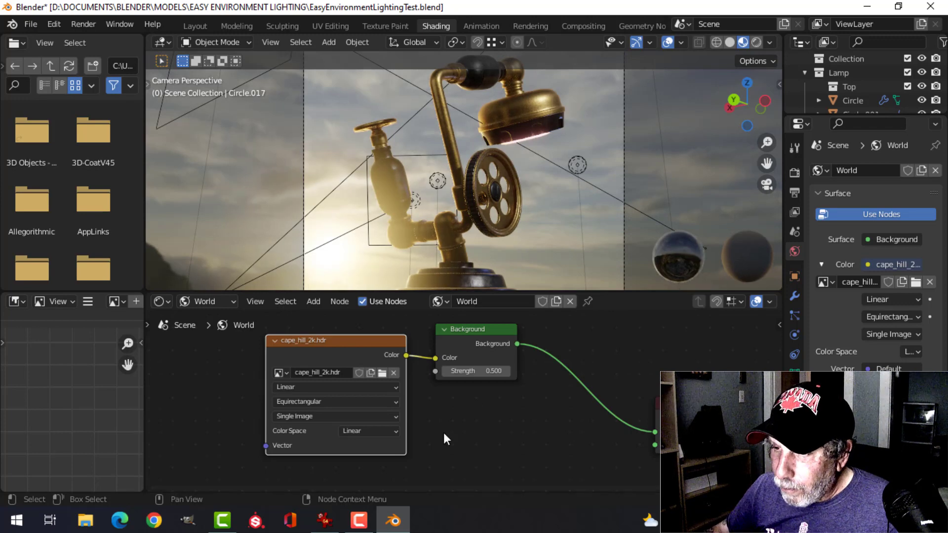
Step: Add connected Texture Coordinate and Mapping nodes in front of the cape_hill_2k.hdr environment texture
scroll(446, 430, "down", 1)
middle_click_drag(446, 427, 505, 426)
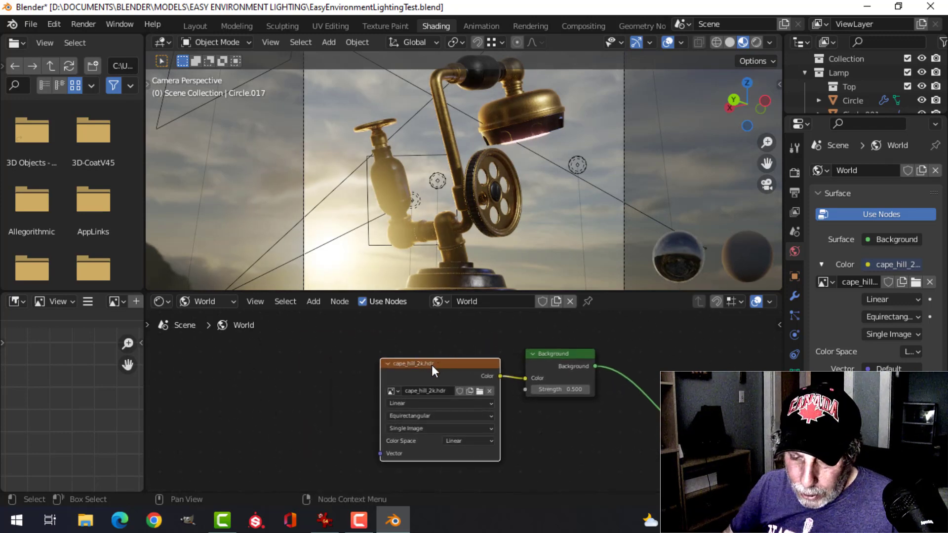
key("ctrl+t")
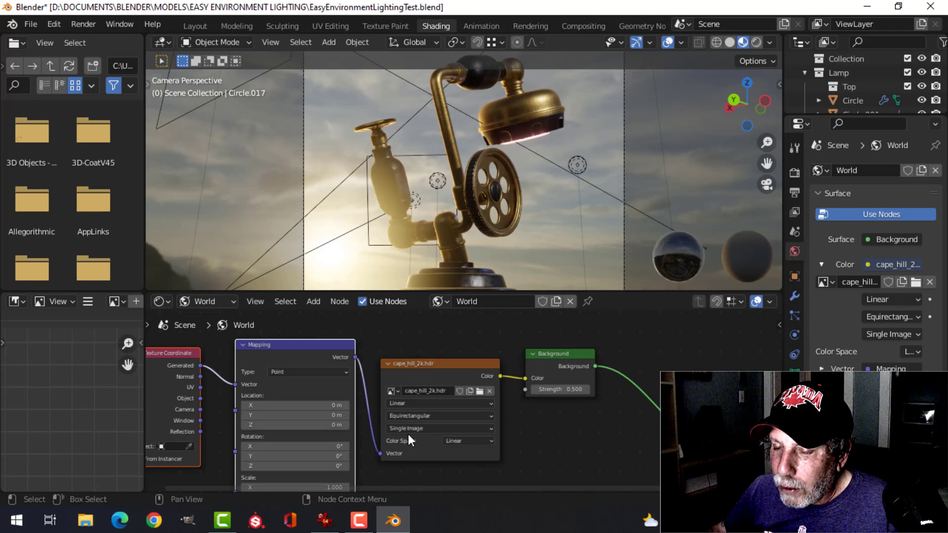
scroll(374, 435, "up", 1)
middle_click_drag(374, 435, 439, 415)
scroll(365, 410, "up", 2)
middle_click_drag(326, 400, 365, 394)
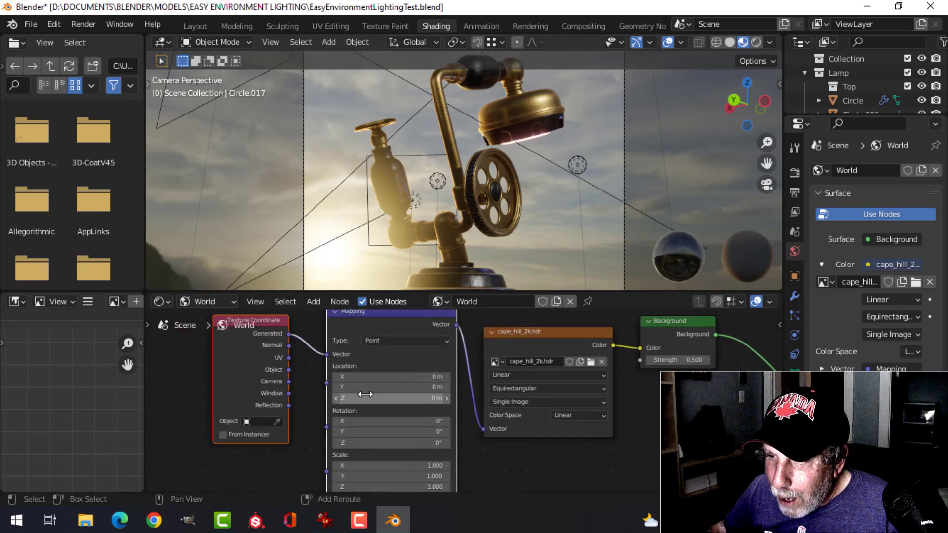
Step: Set the Mapping node's Z rotation to about 59.7° and close the test render of the rotated environment
scroll(365, 394, "up", 1)
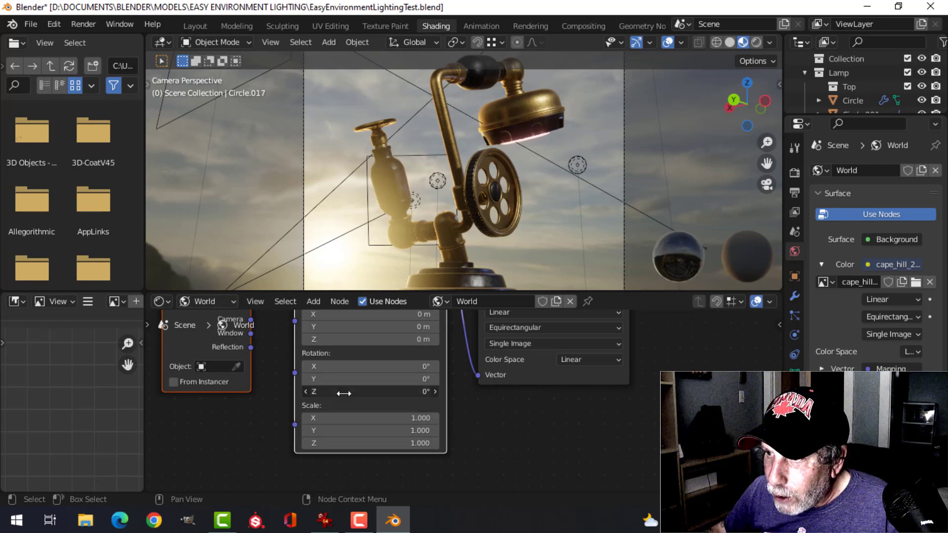
left_click_drag(370, 391, 479, 391)
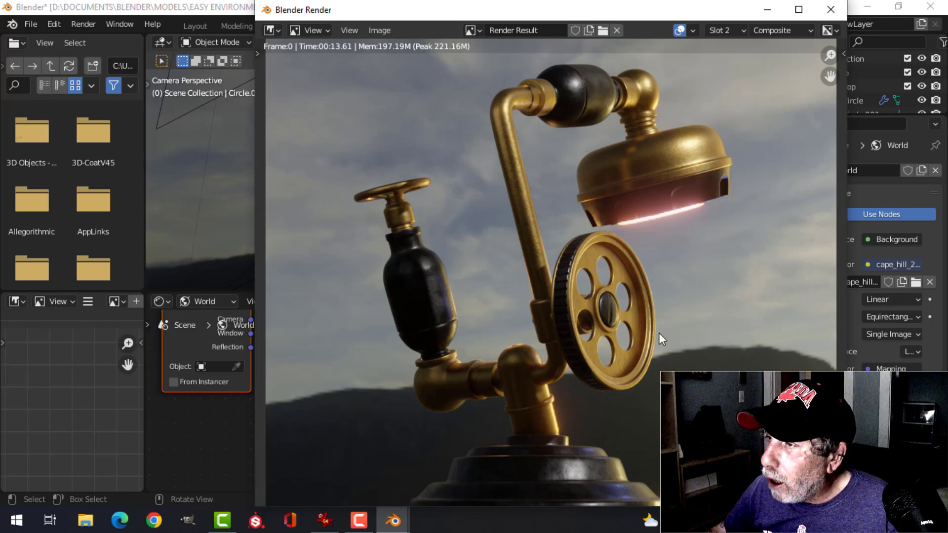
left_click(831, 9)
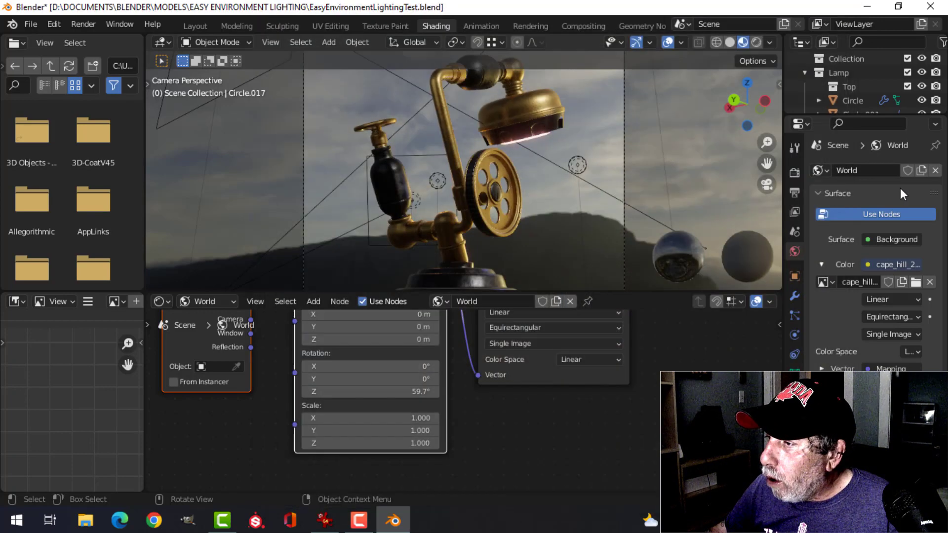
Step: Turn on the transparent film background in the render settings and check it in a test render
left_click(795, 173)
scroll(855, 381, "down", 4)
left_click(855, 391)
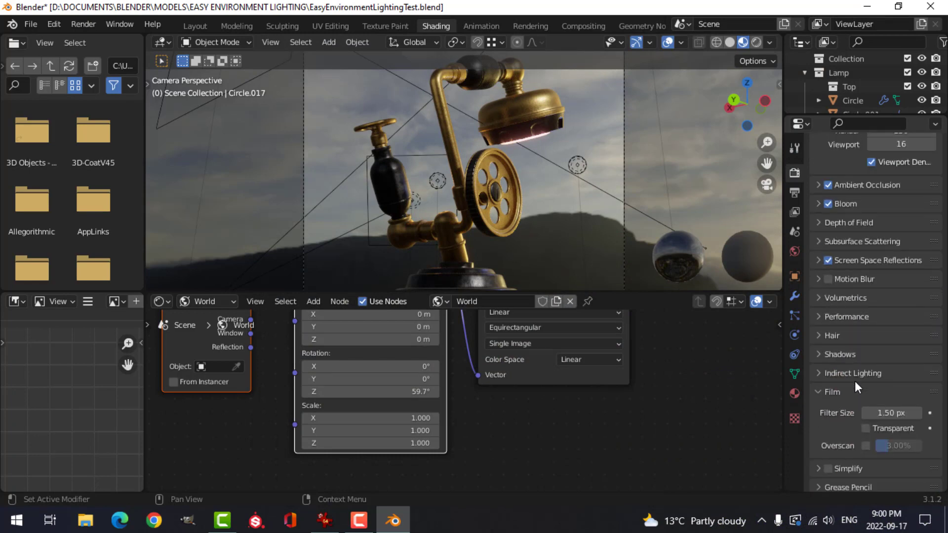
scroll(862, 390, "down", 2)
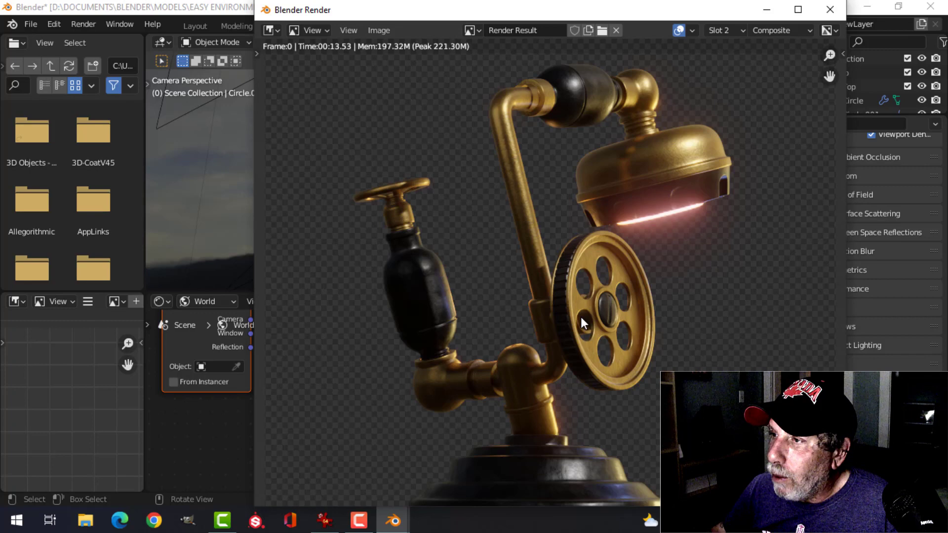
left_click(830, 9)
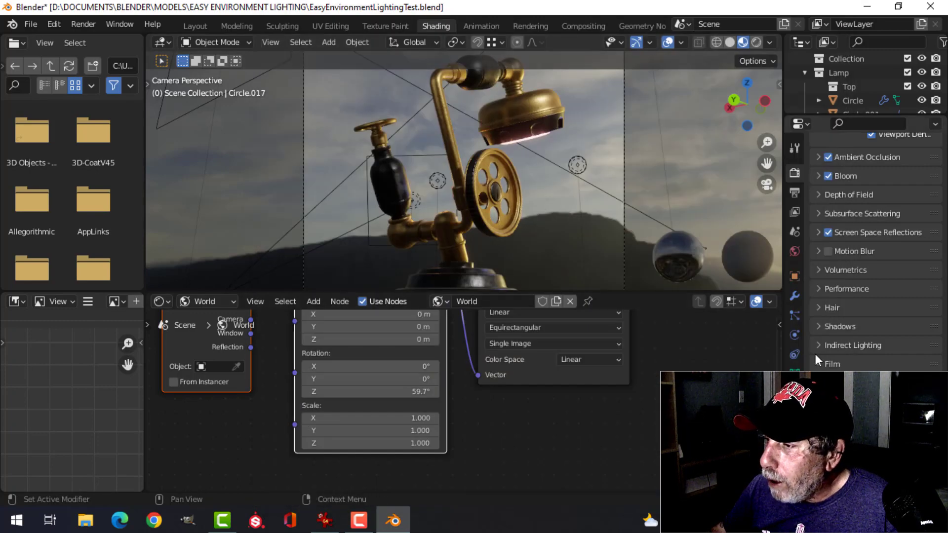
Step: Remove cape_hill_2k.hdr from the world's environment texture and load 31833.jpg from the Windows Wallpaper folder in Pictures
left_click(795, 253)
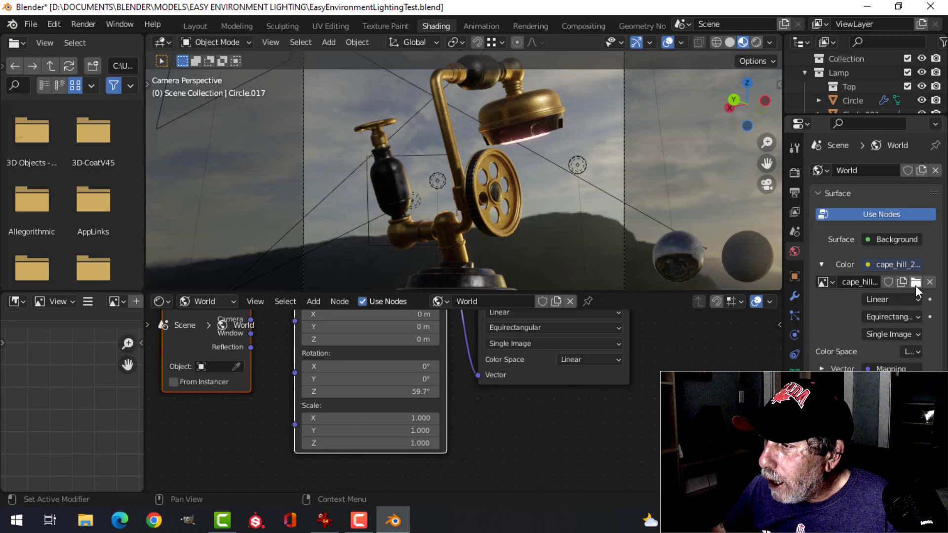
left_click(930, 283)
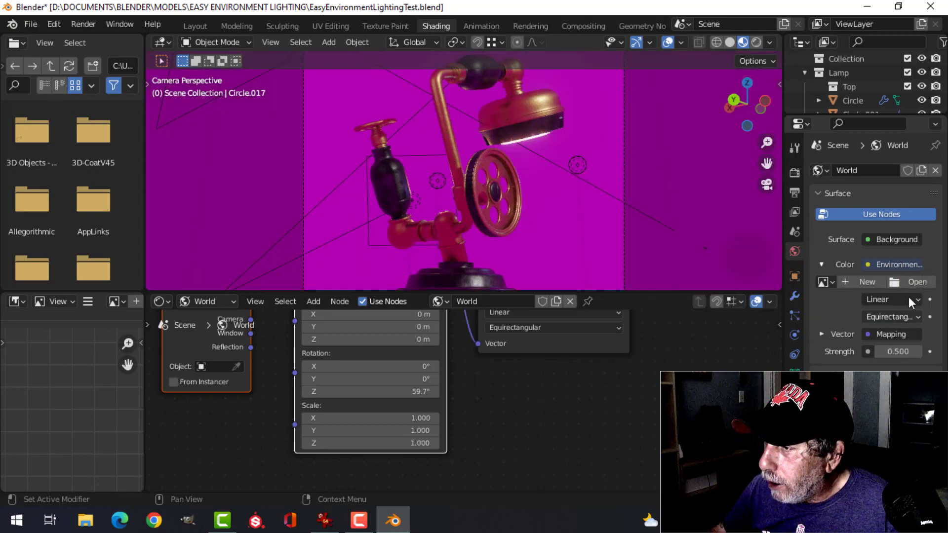
left_click(911, 284)
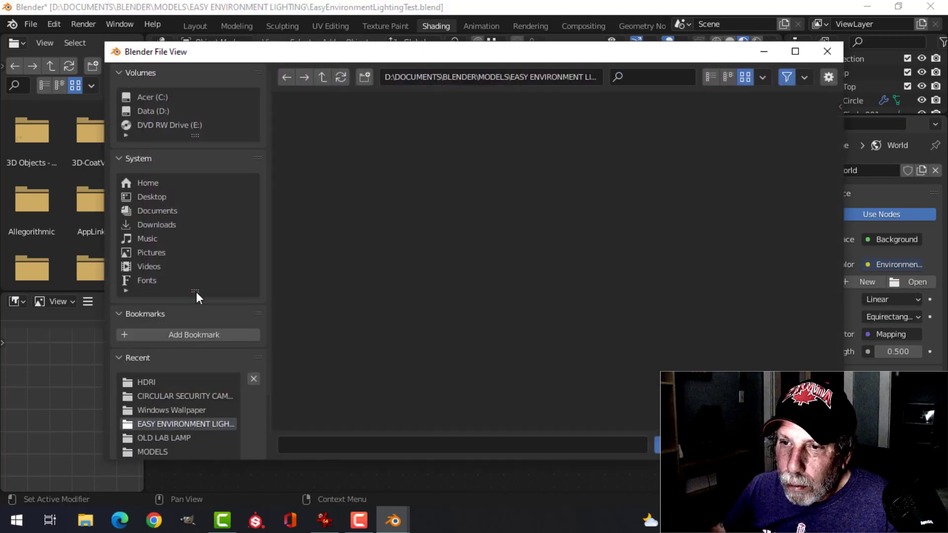
left_click(161, 253)
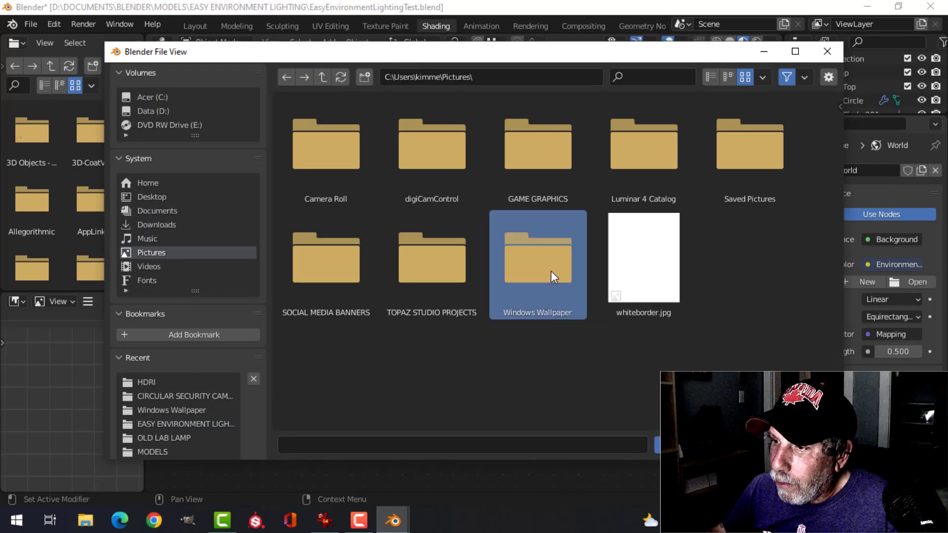
double_click(551, 271)
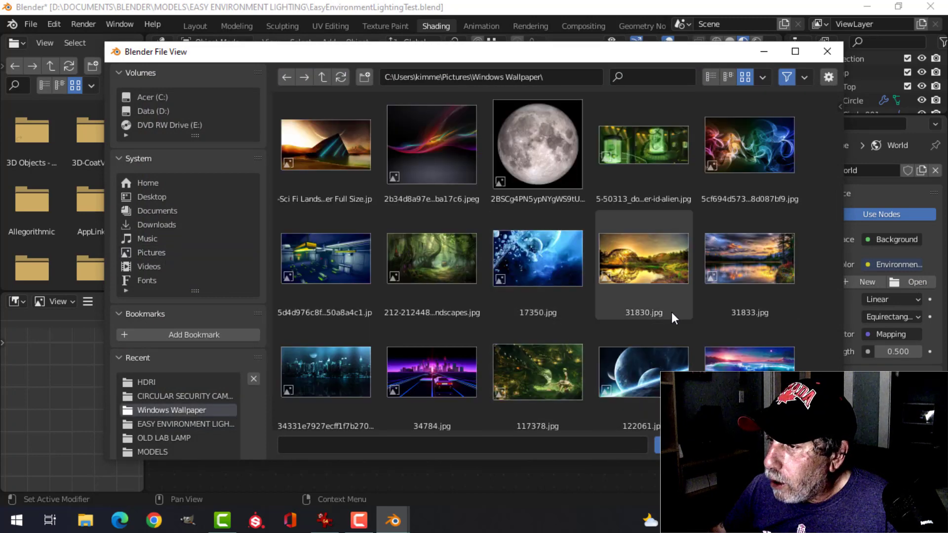
left_click(743, 262)
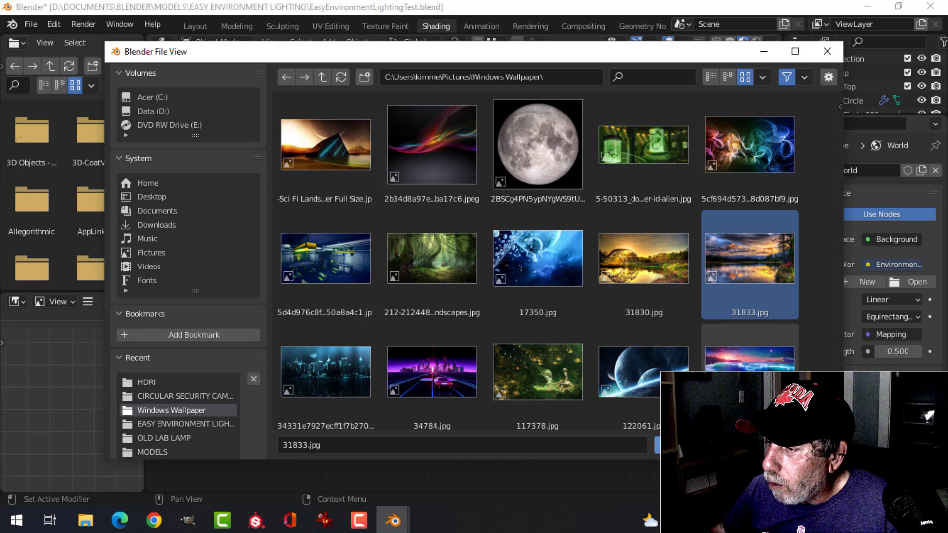
left_click(692, 445)
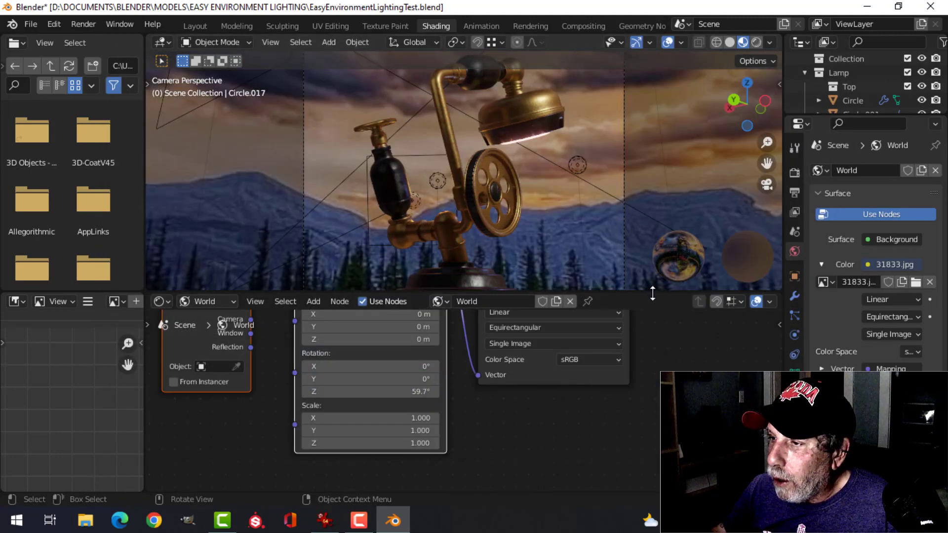
Step: Enlarge the 3D viewport, set the Mapping node's Z rotation to about 22.3° and the world background strength to 1
left_click_drag(655, 294, 655, 353)
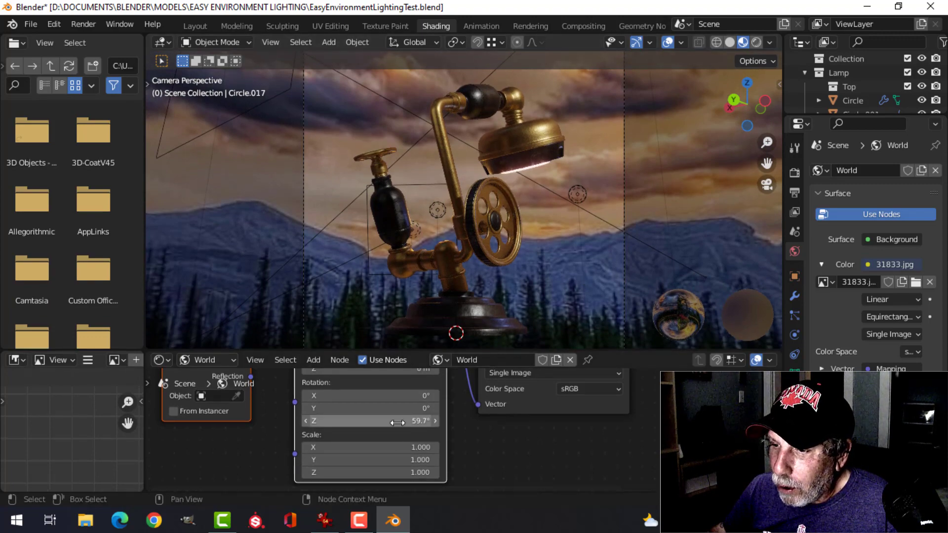
left_click_drag(345, 421, 267, 421)
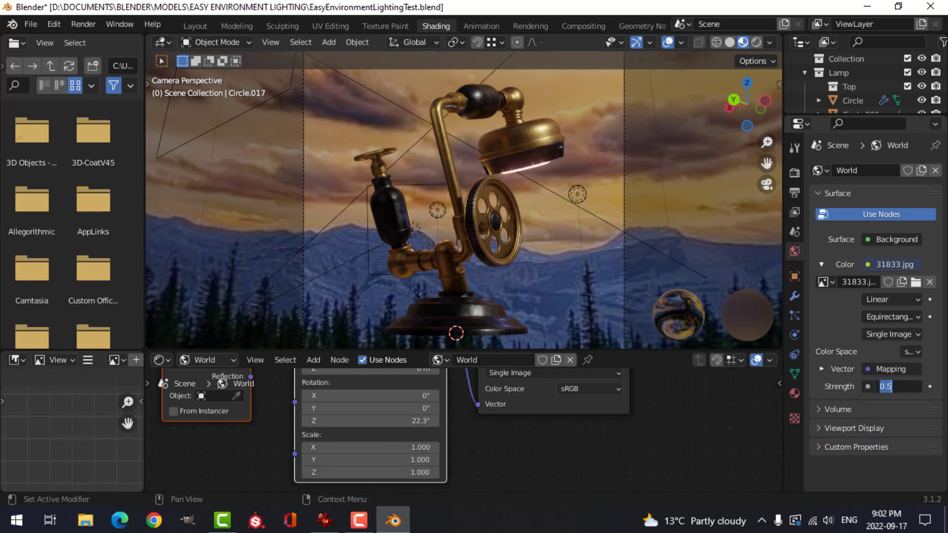
type("1")
key("Return")
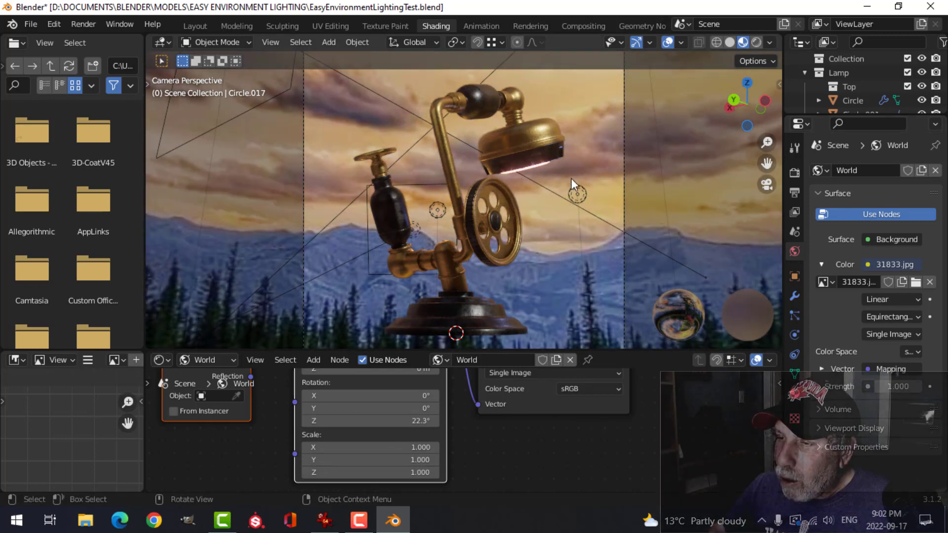
Step: Try 122061.jpg as the environment texture's image and check the lamp in a test render
left_click(916, 281)
left_click(644, 372)
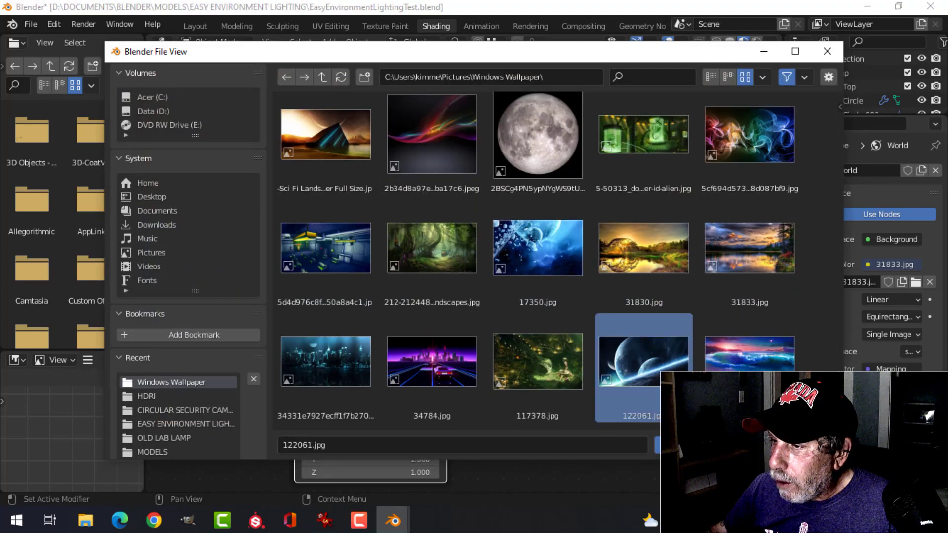
left_click(682, 445)
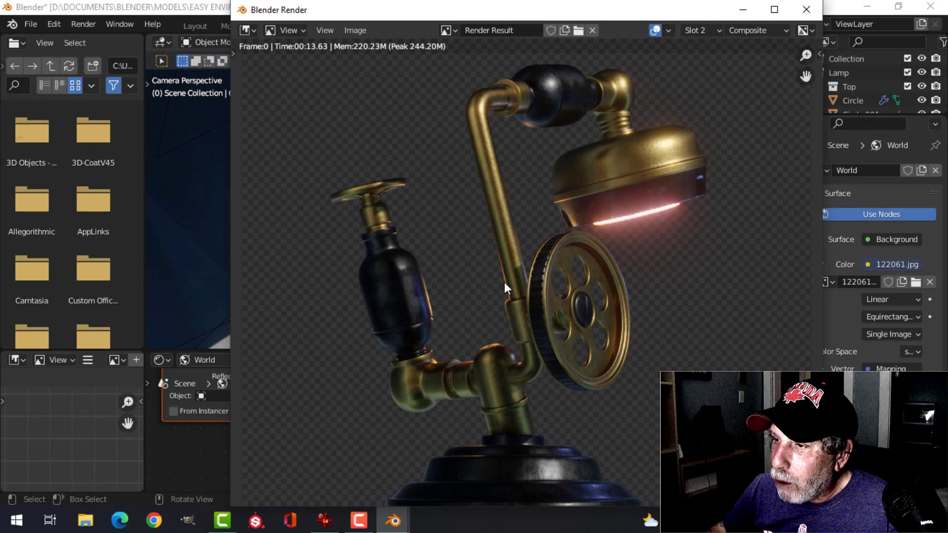
left_click(807, 10)
Step: Load the "-Sci Fi Landscape Wallpaper HD 4" image as the environment texture and set the mapping's Z rotation to about -54.5°
left_click(915, 282)
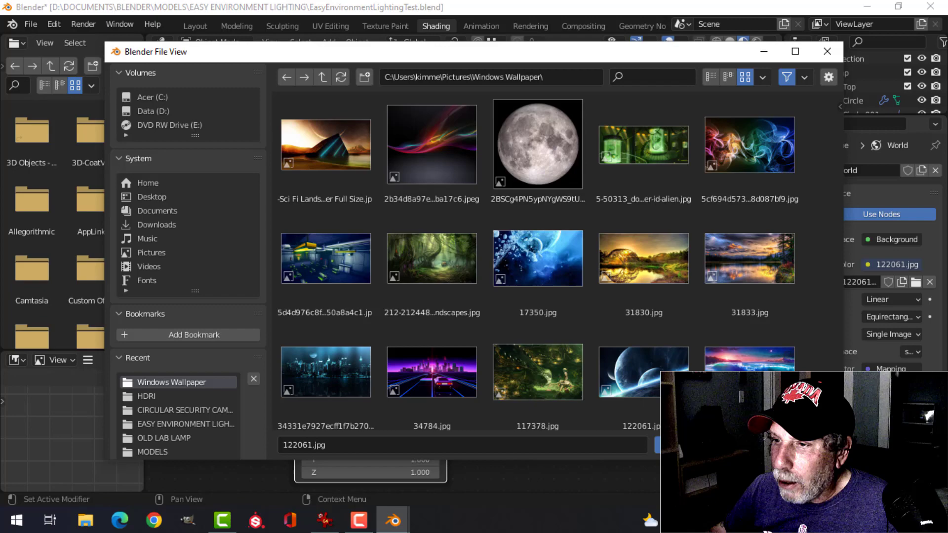
left_click(340, 156)
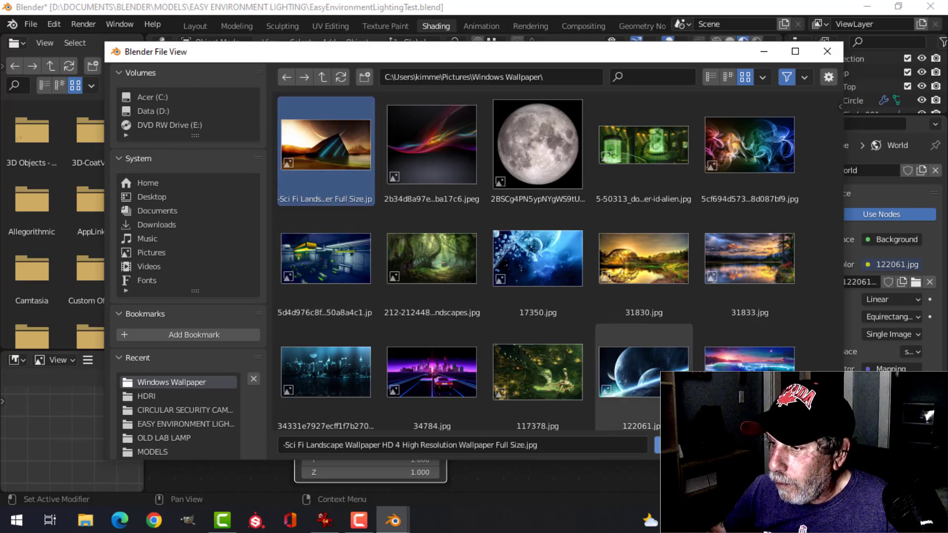
left_click(692, 445)
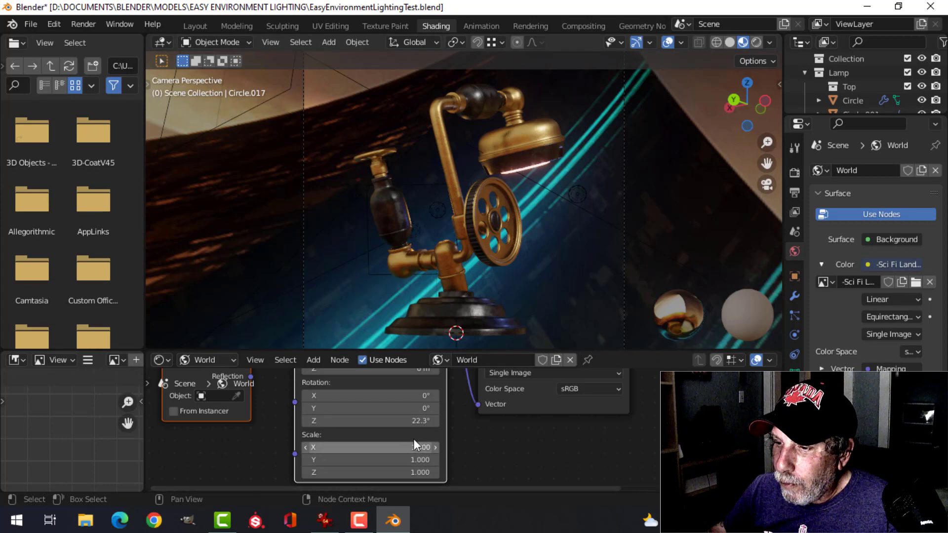
left_click_drag(417, 421, 322, 421)
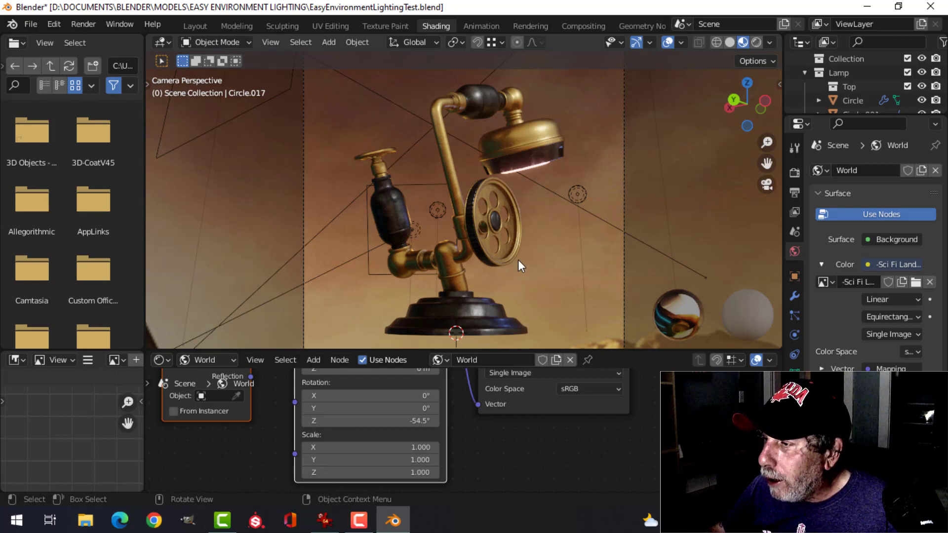
Step: Open the scene's output format settings
left_click(795, 193)
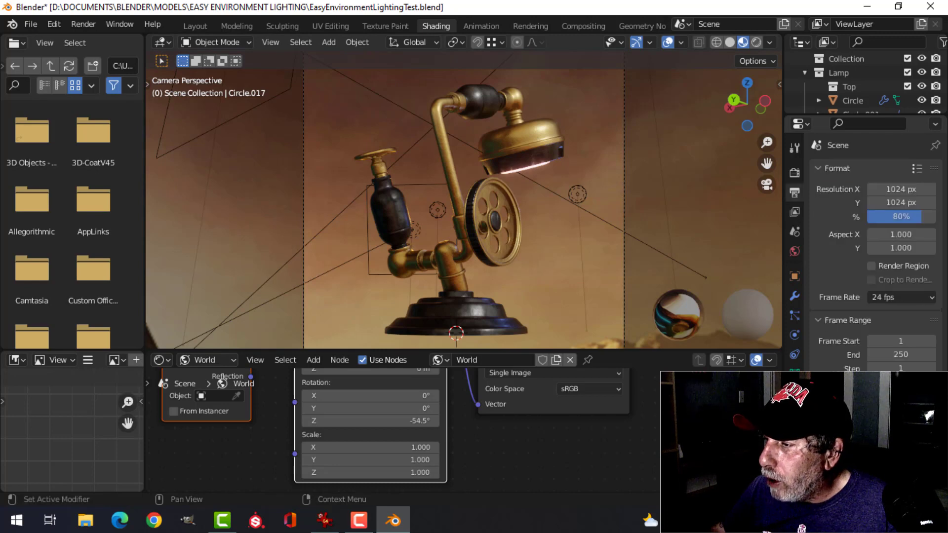